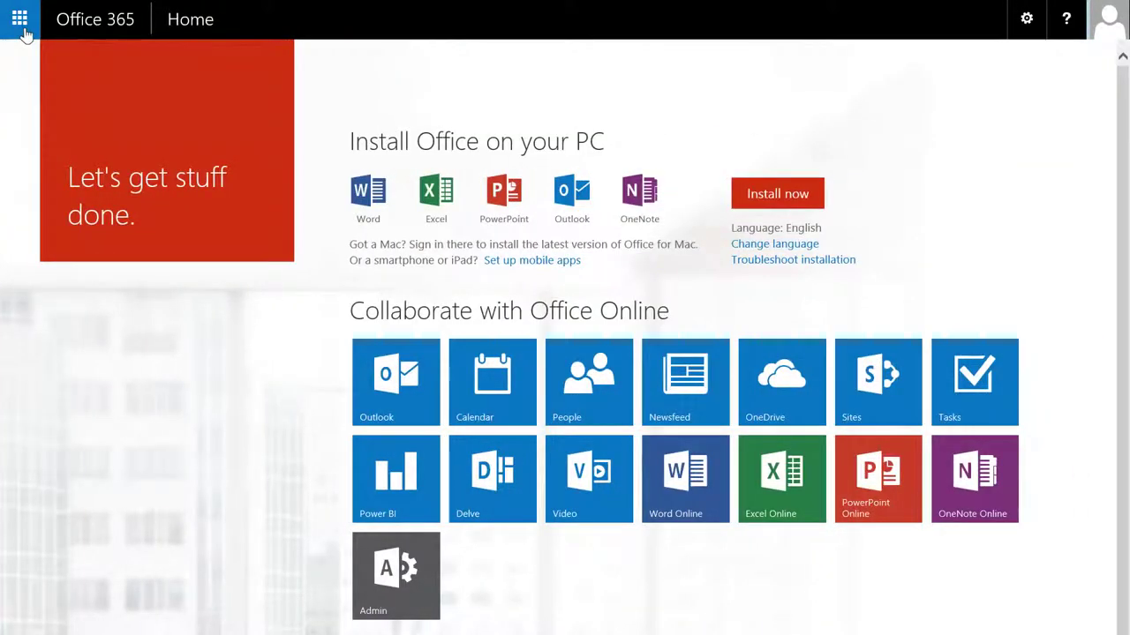
- Open the Office 365 admin center from the app launcher's Admin tile
click(19, 19)
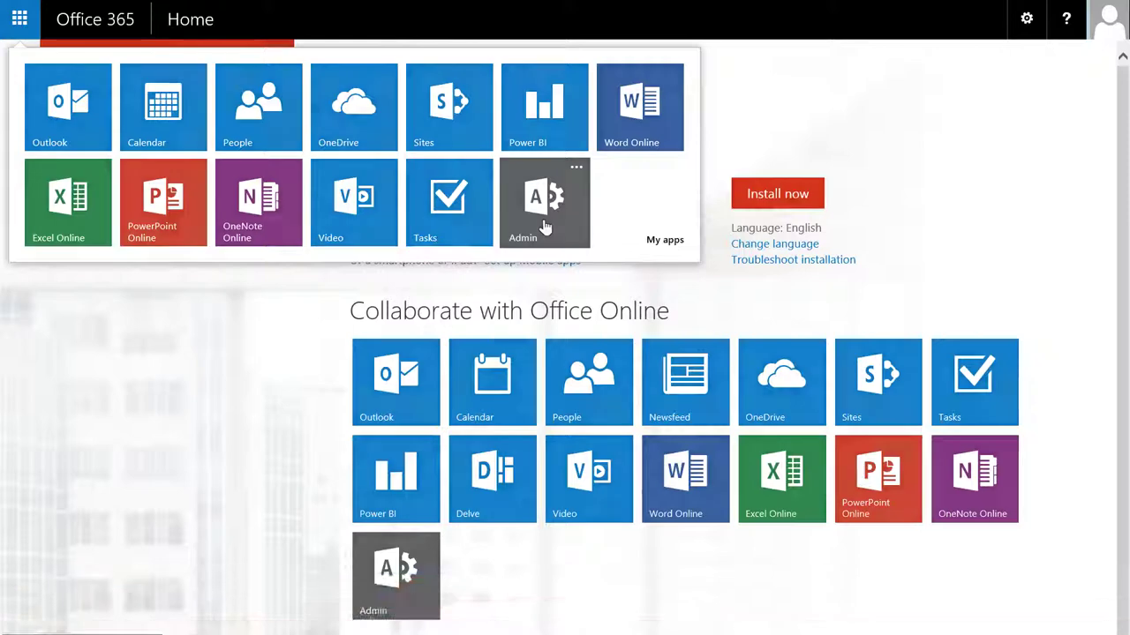
click(544, 211)
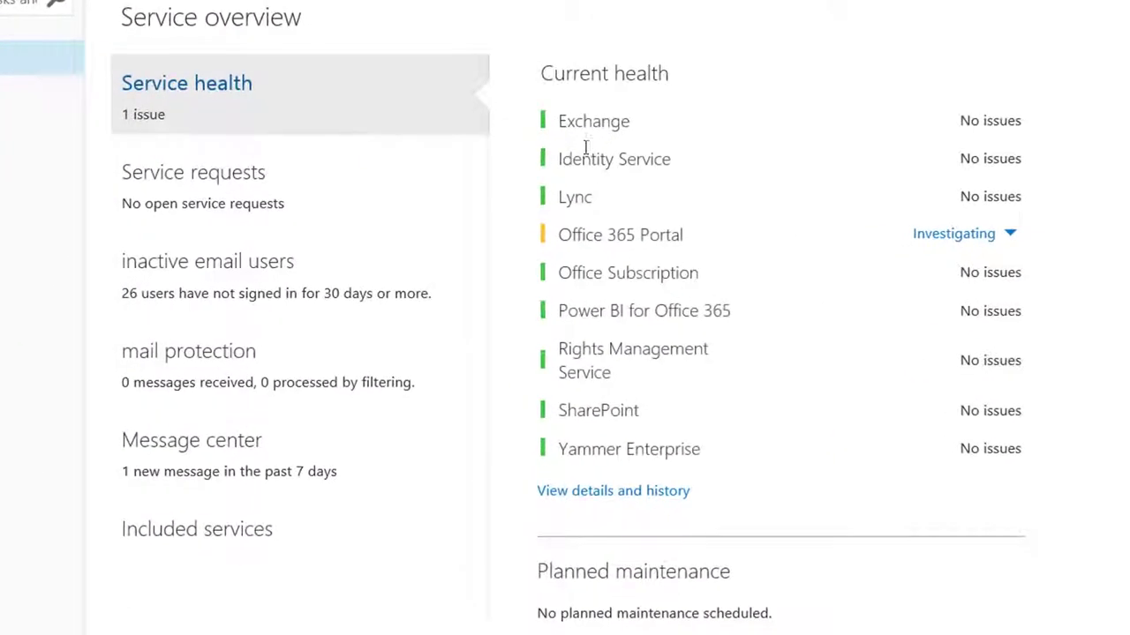
- Check the Office 365 Portal investigation details, then show the Message center's recent announcements
click(1011, 235)
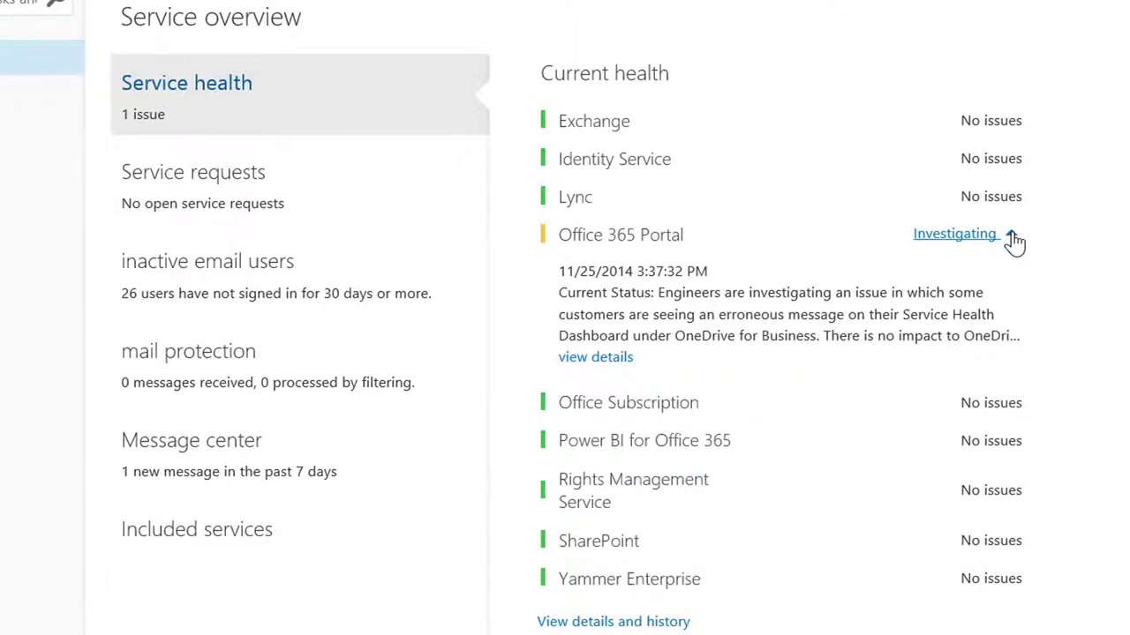
click(1012, 236)
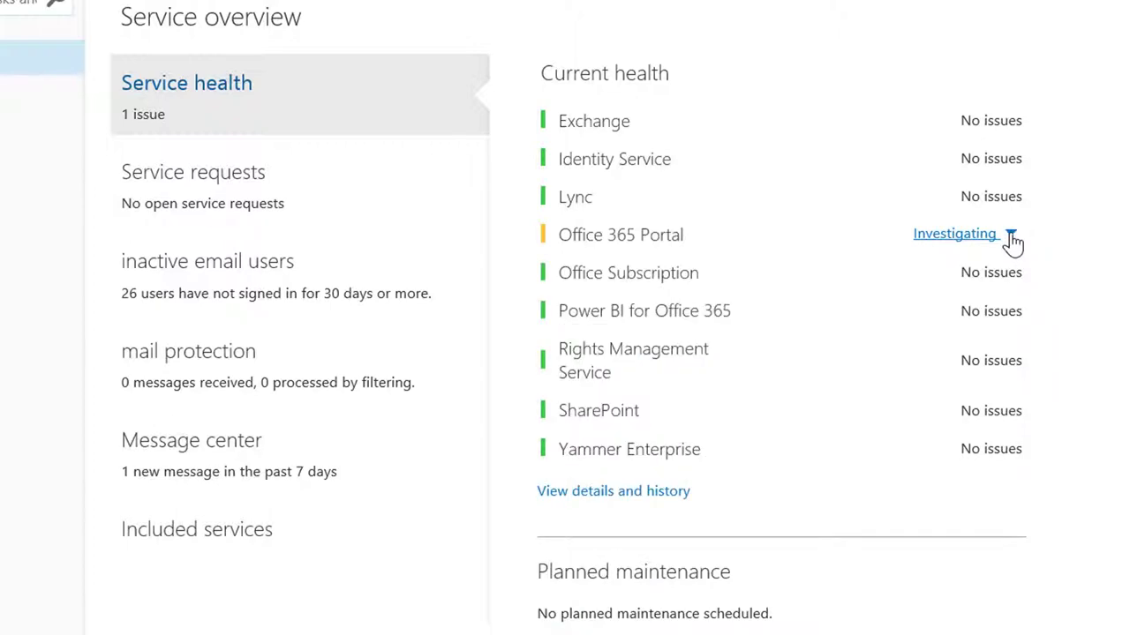
click(240, 464)
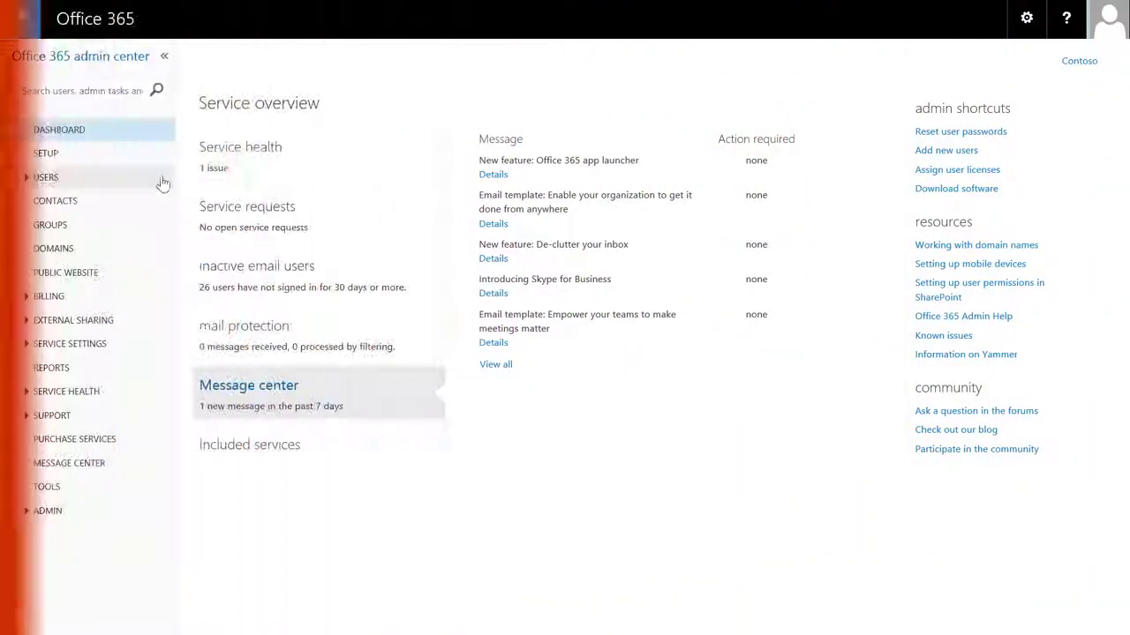
- Open the Setup page and begin quick start, entering 'cohowin' for the domain
click(103, 156)
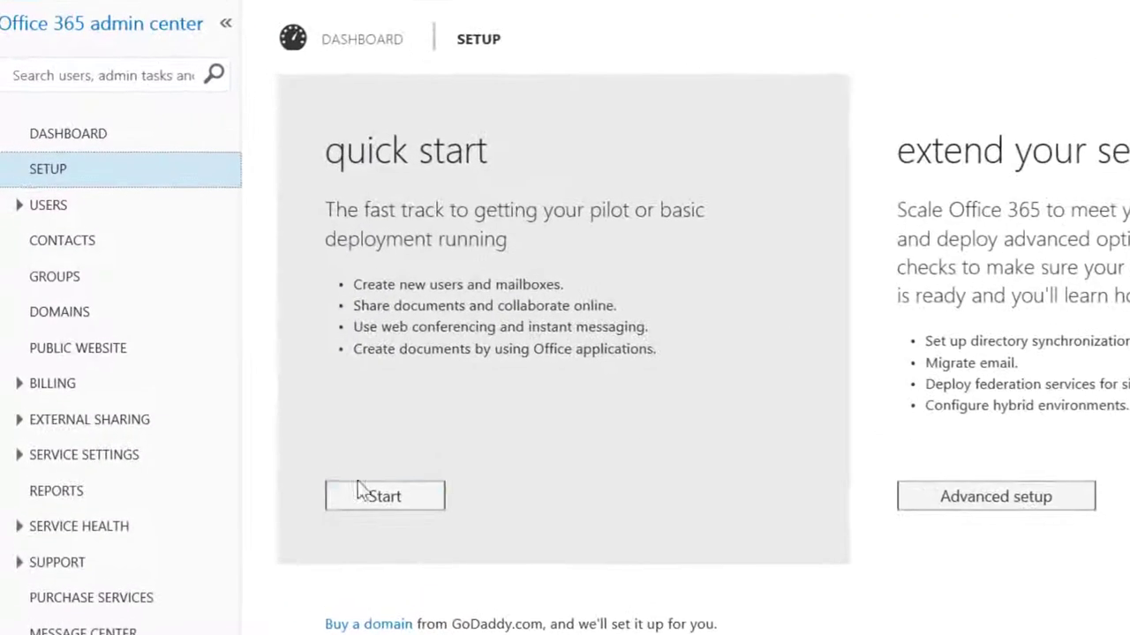
click(270, 370)
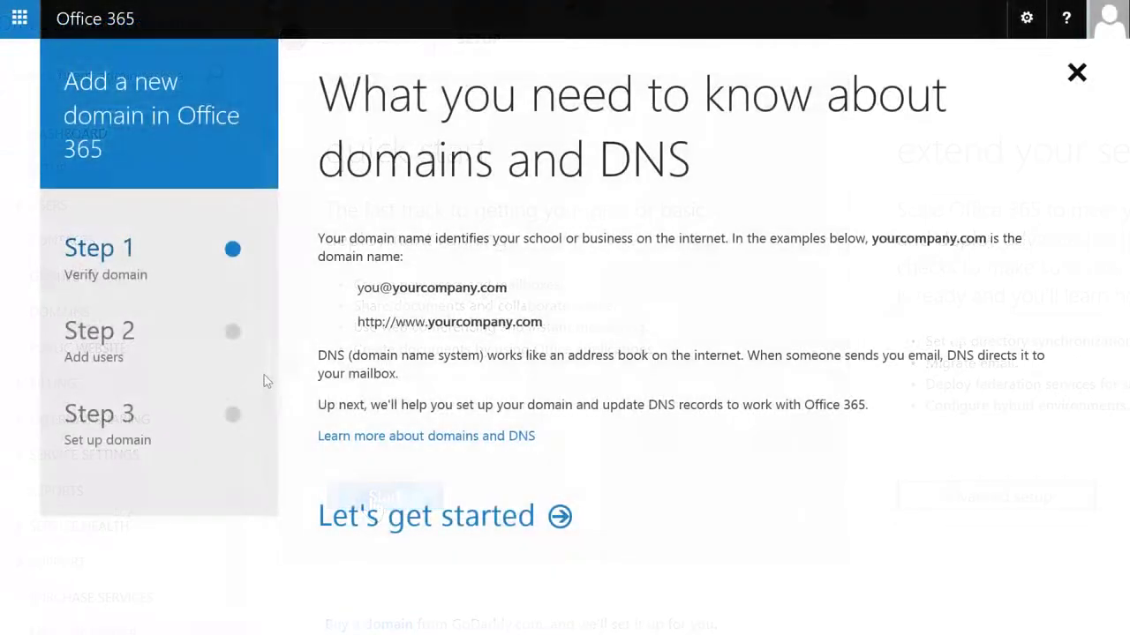
click(454, 516)
text(cohowin)
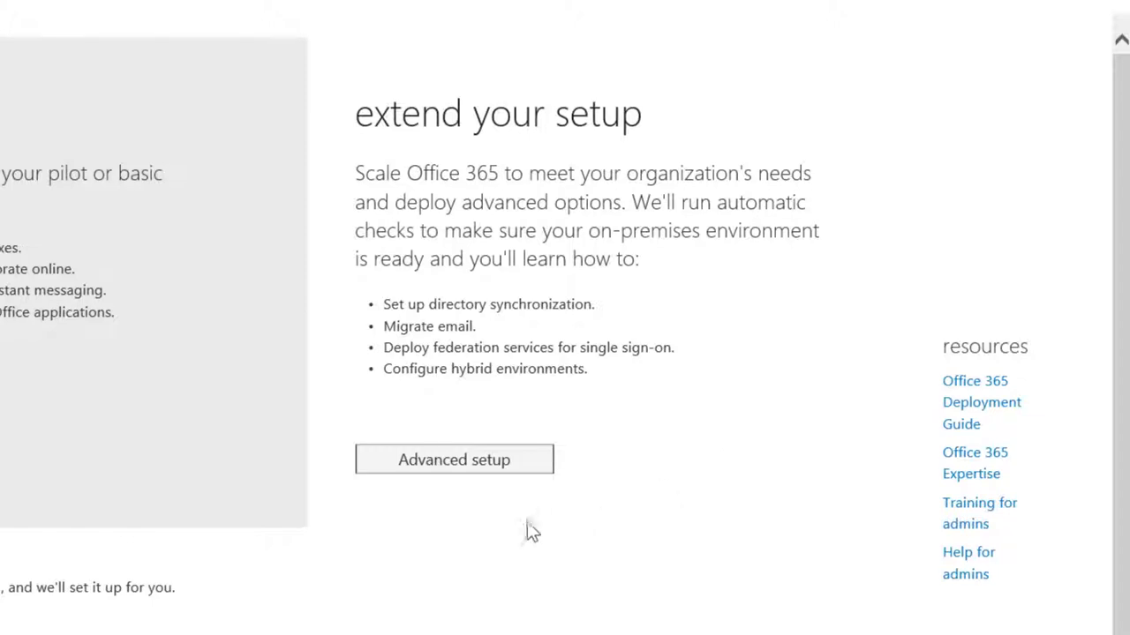
- Launch the Advanced setup wizard and continue past the software requirements
click(442, 465)
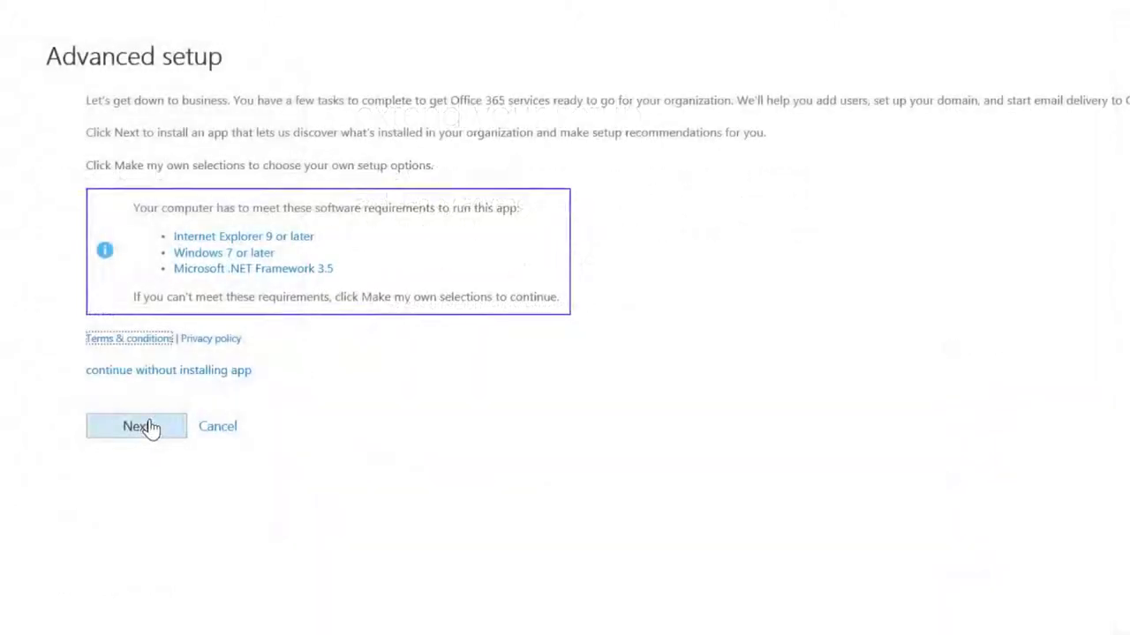
click(141, 427)
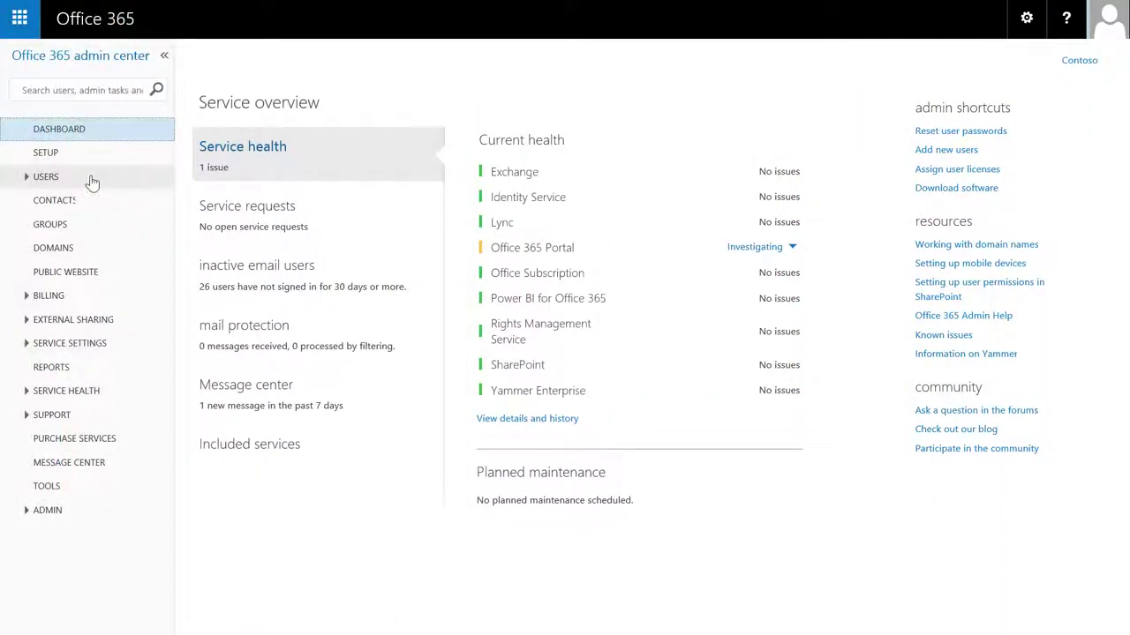
- In Active Users, fill a new-user form with a sample first name, last name and user name, then discard it
click(46, 177)
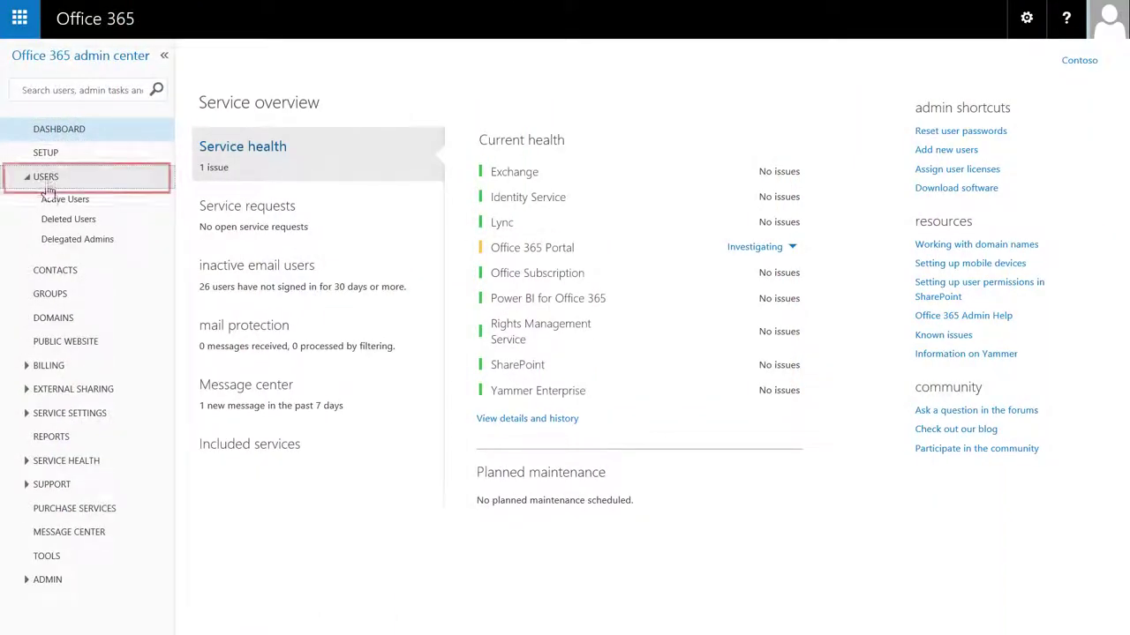
click(65, 200)
click(217, 226)
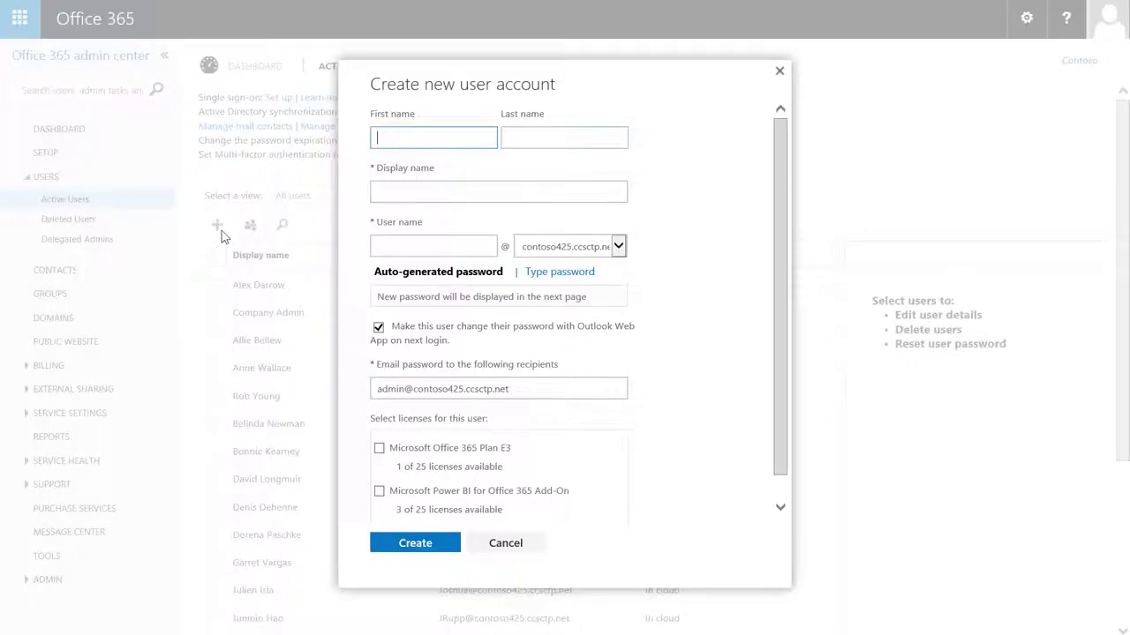
text(Sara)
key(Tab)
text(Davis)
key(Tab)
key(Tab)
text(sara)
key(Tab)
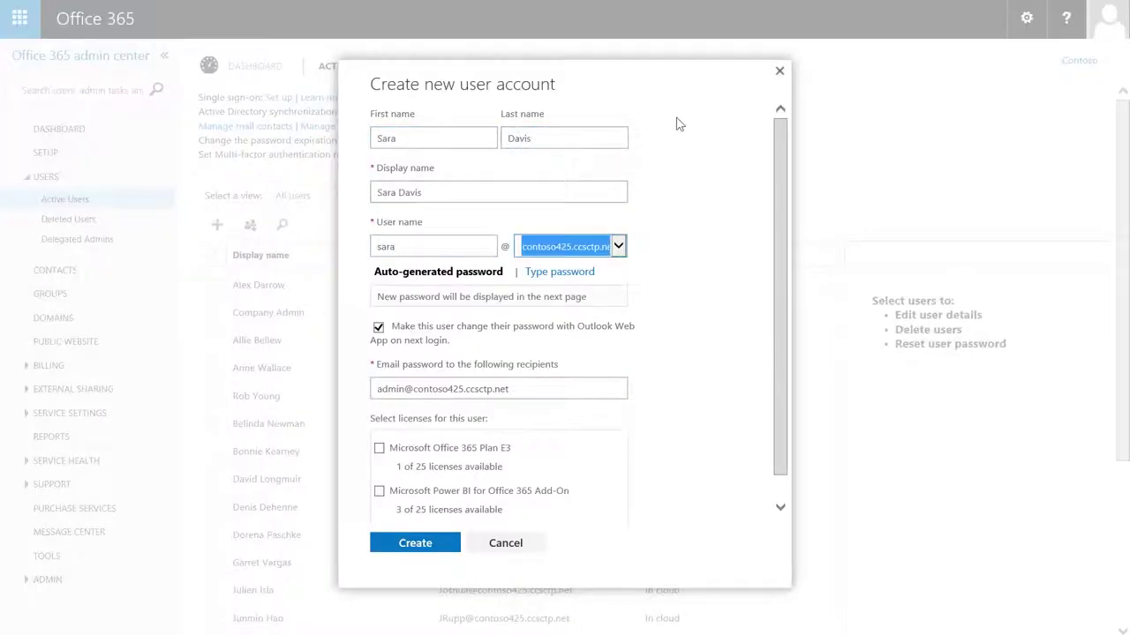
click(780, 71)
- Review an existing user's edit details, settings, and two assigned licenses
click(216, 285)
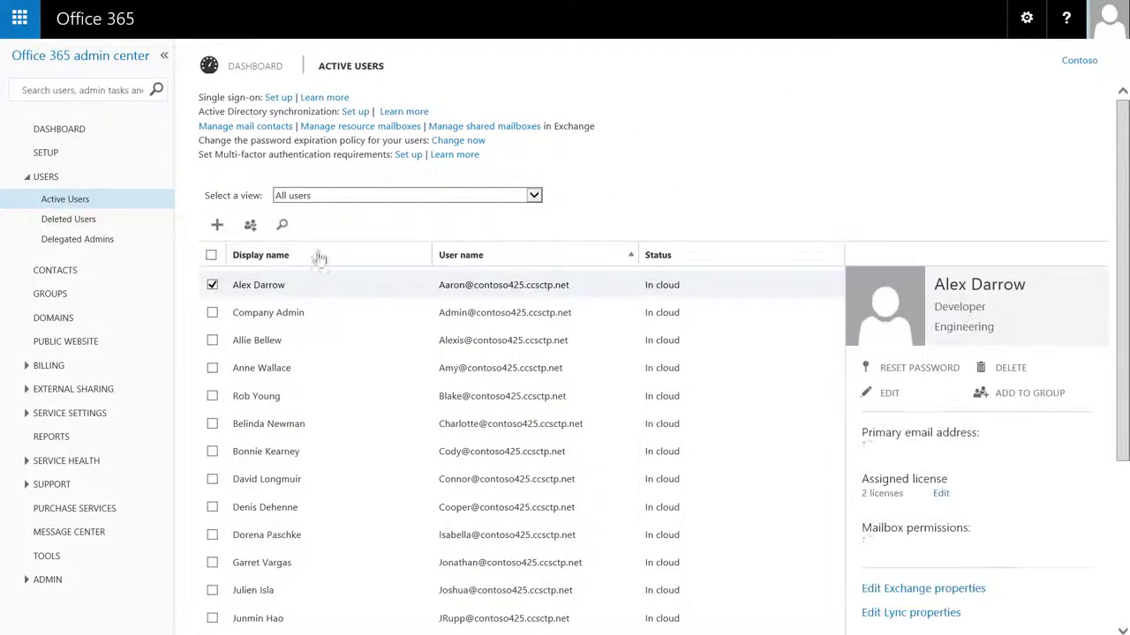
click(882, 399)
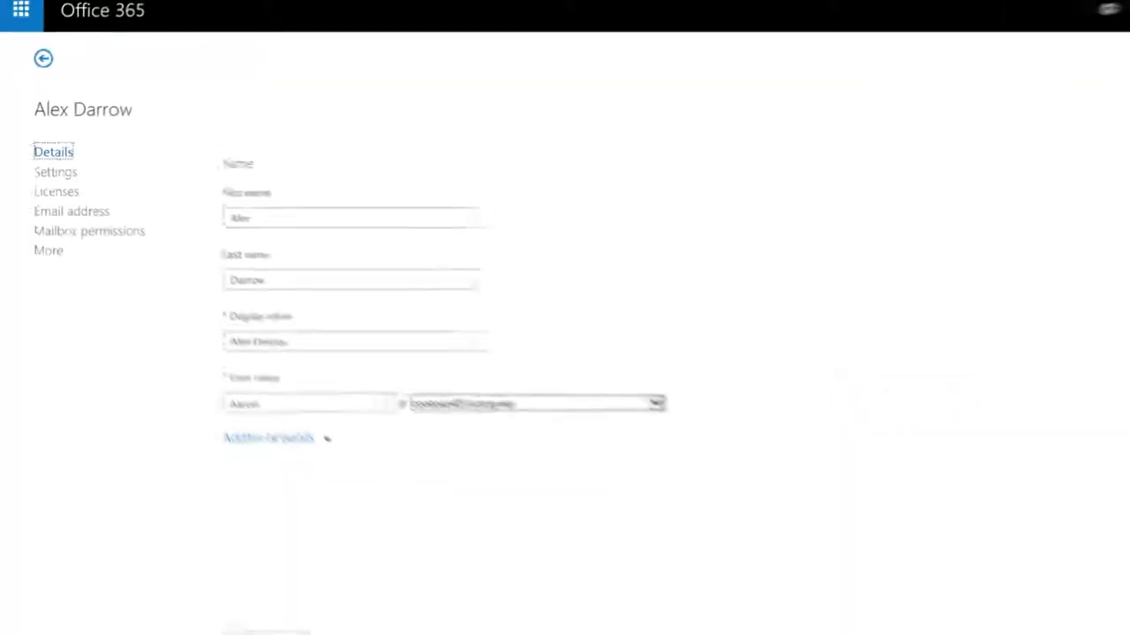
click(70, 198)
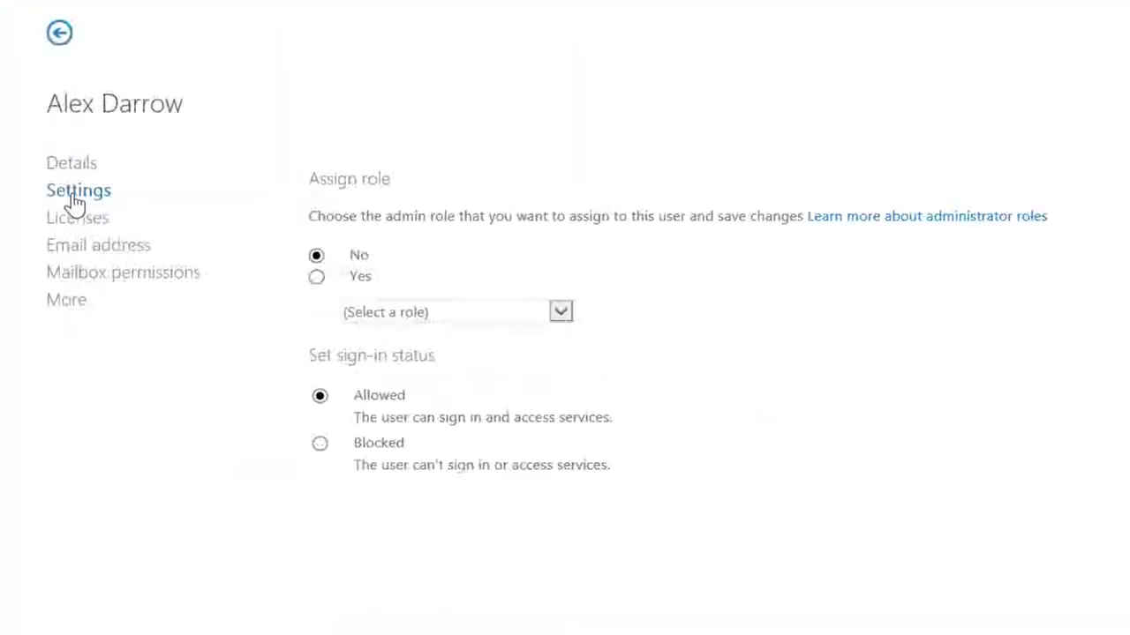
click(76, 222)
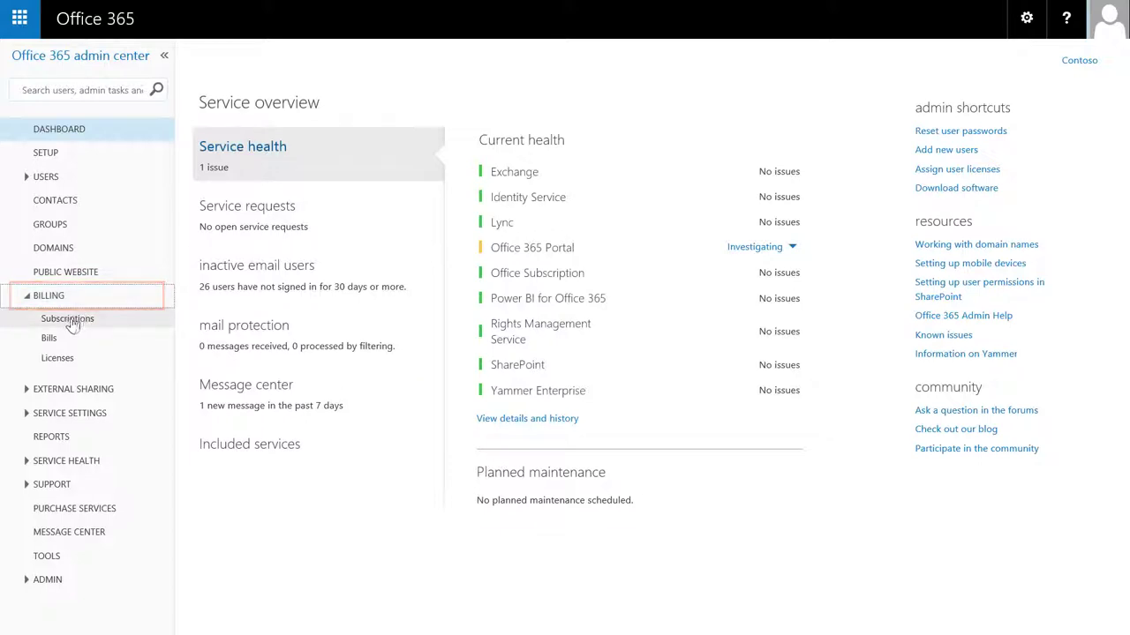
click(68, 323)
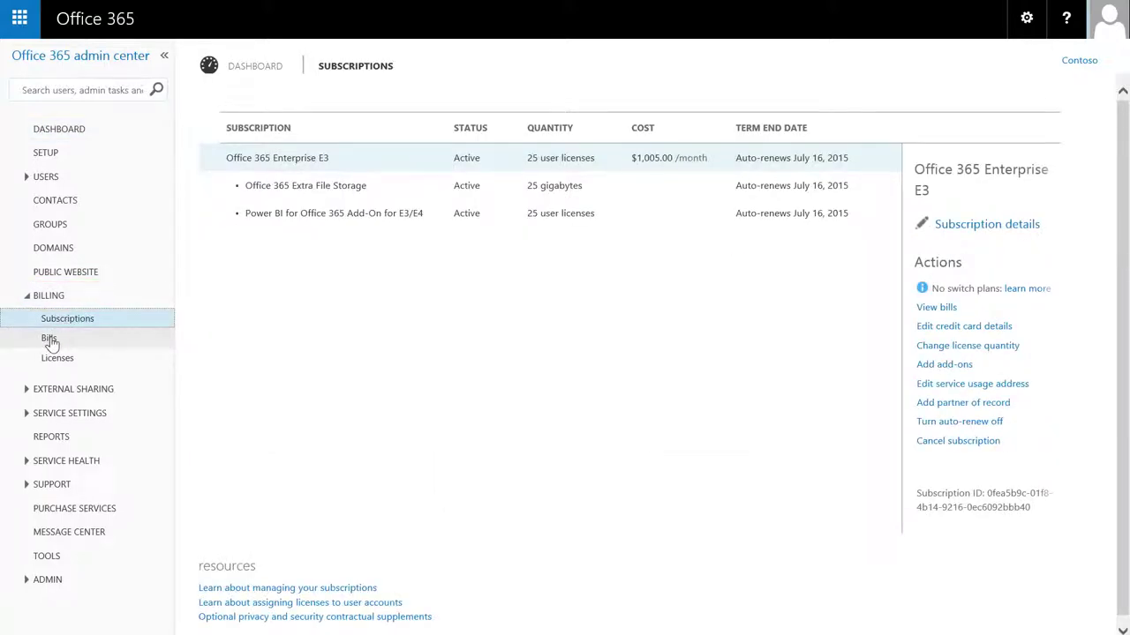
click(49, 341)
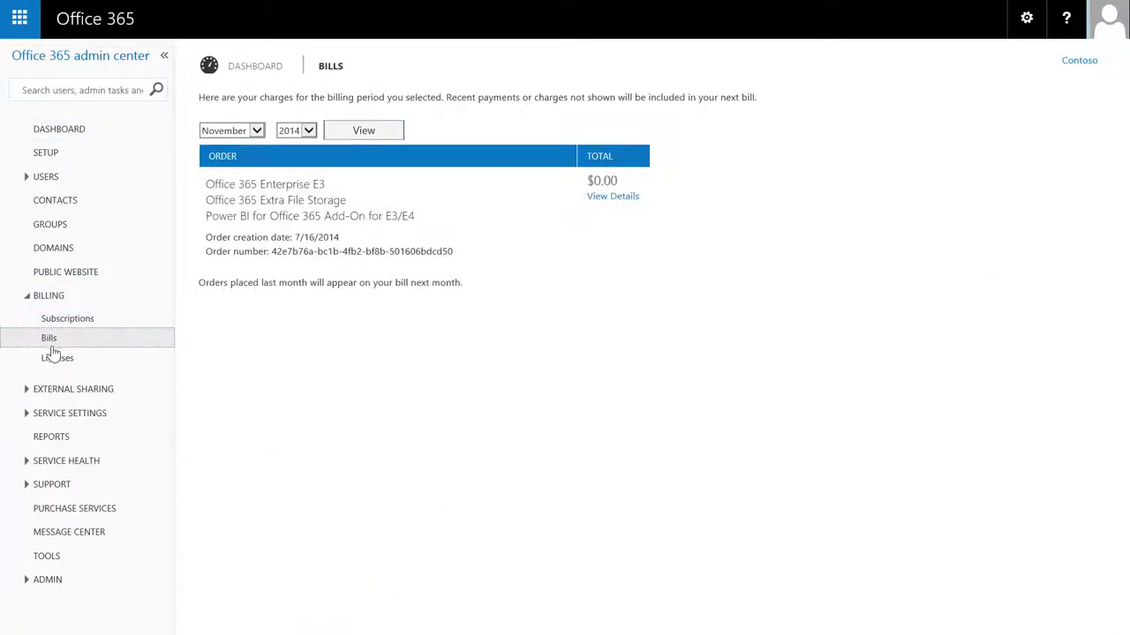
click(53, 358)
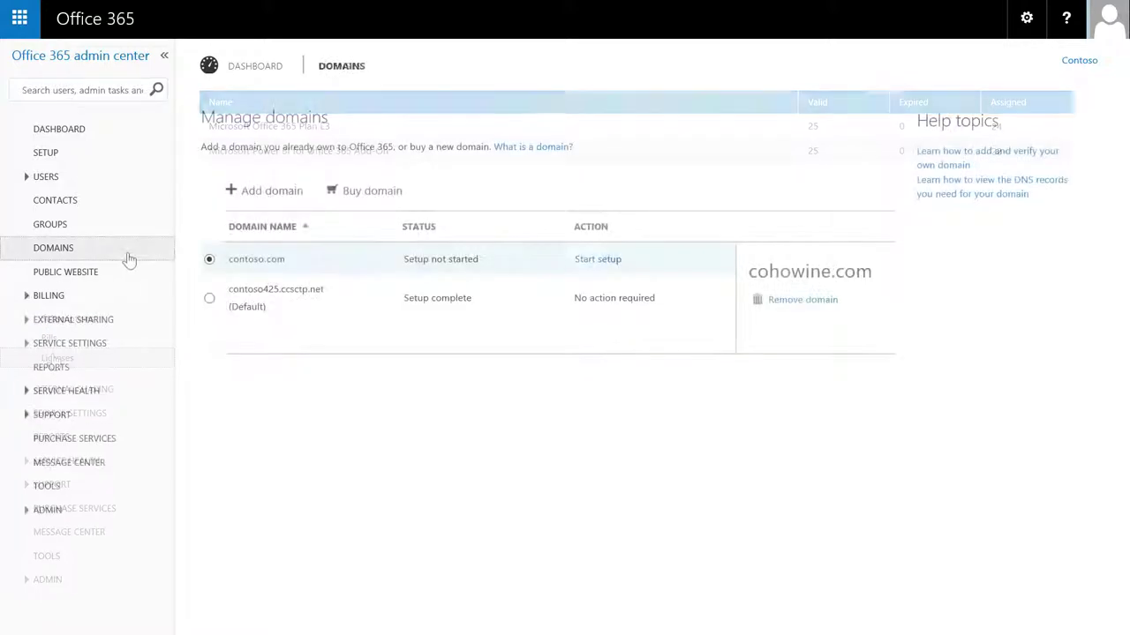
click(130, 258)
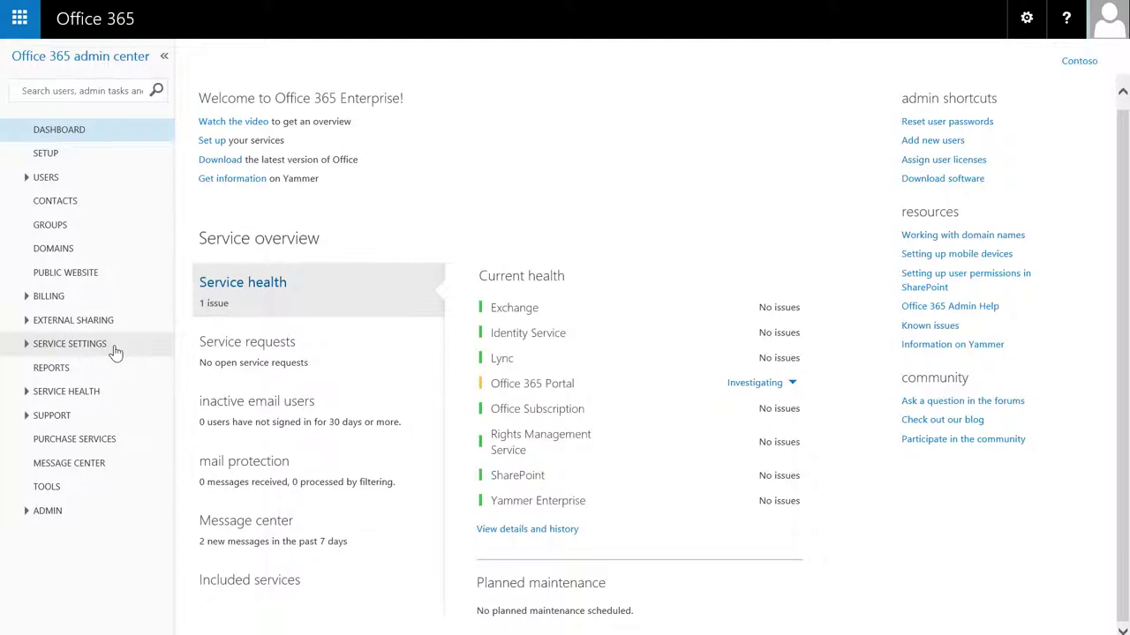
- View the Mail, Sites, Lync, Updates, User software and Passwords settings pages in turn
click(113, 348)
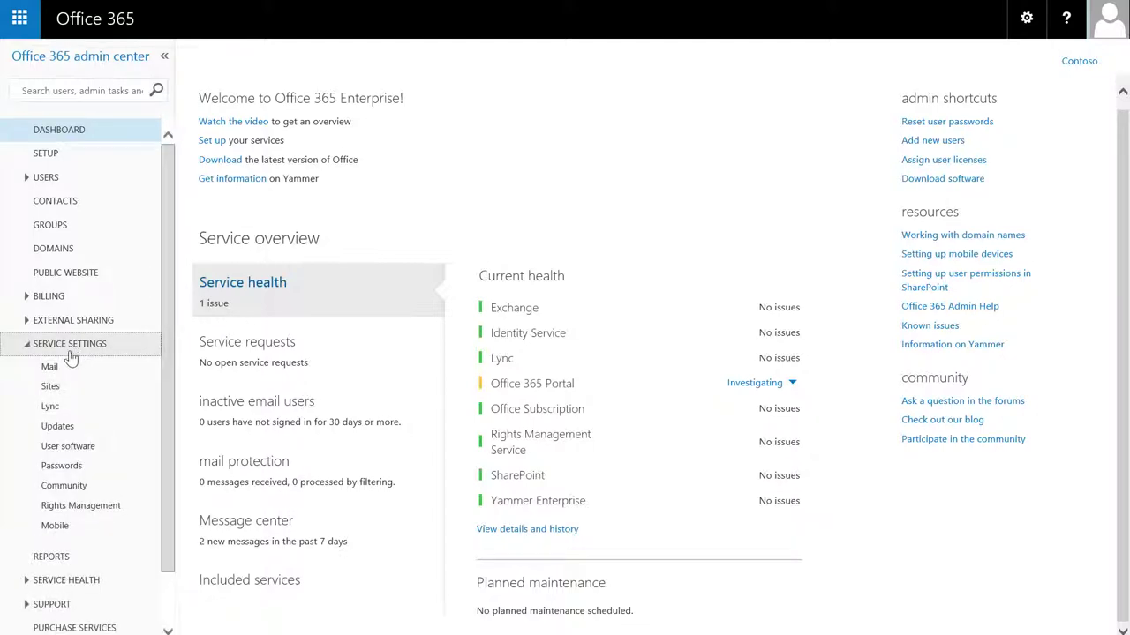
click(50, 369)
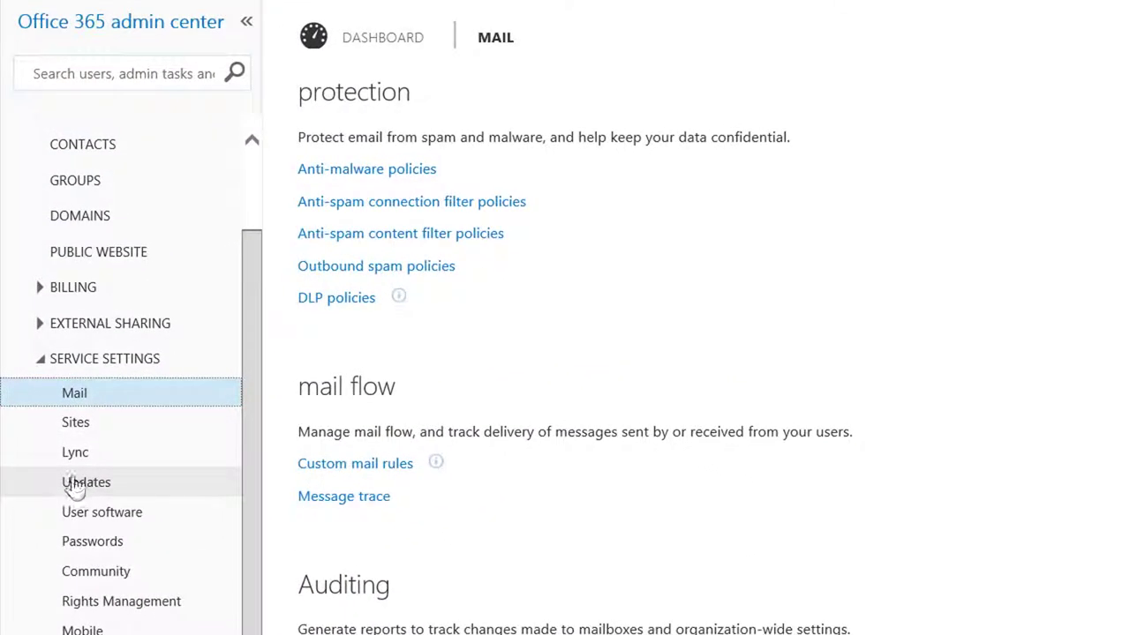
click(75, 426)
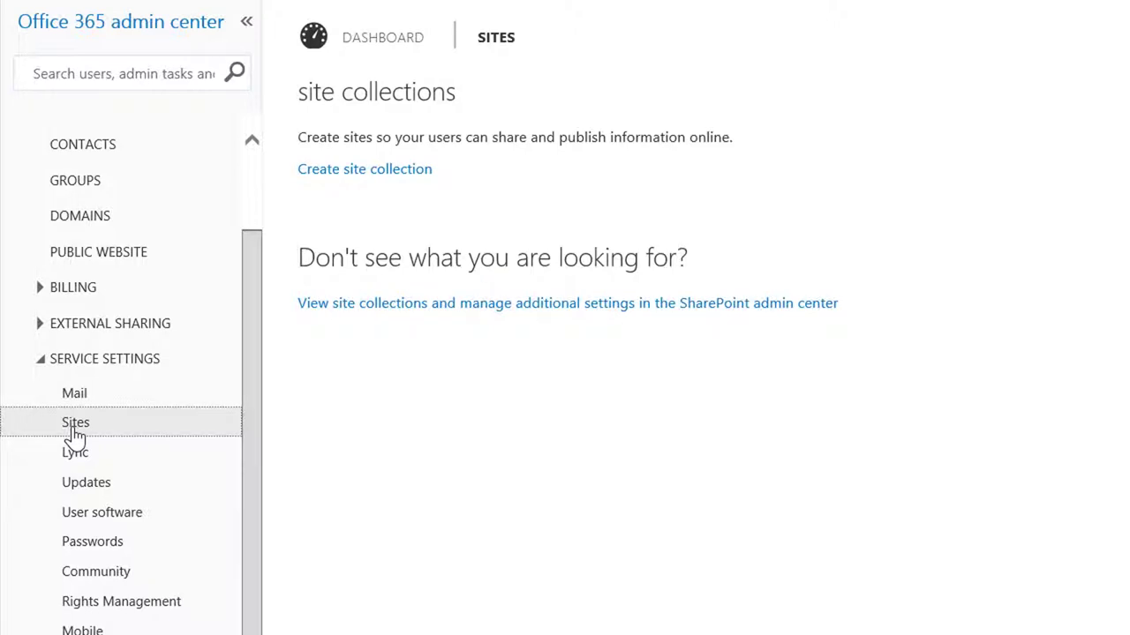
click(75, 452)
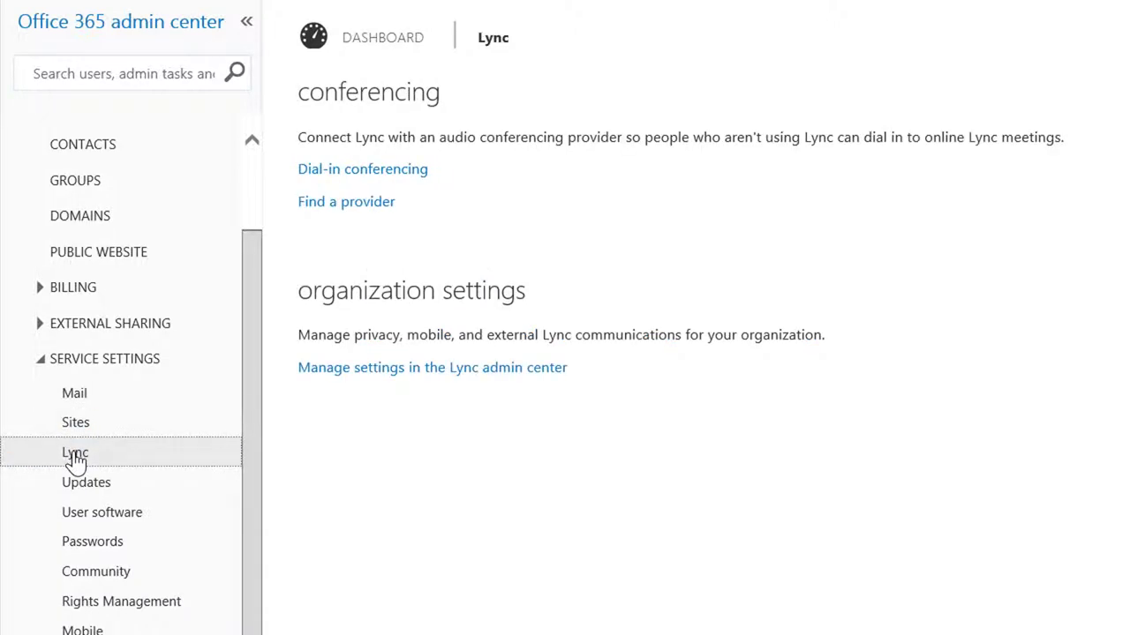
click(76, 486)
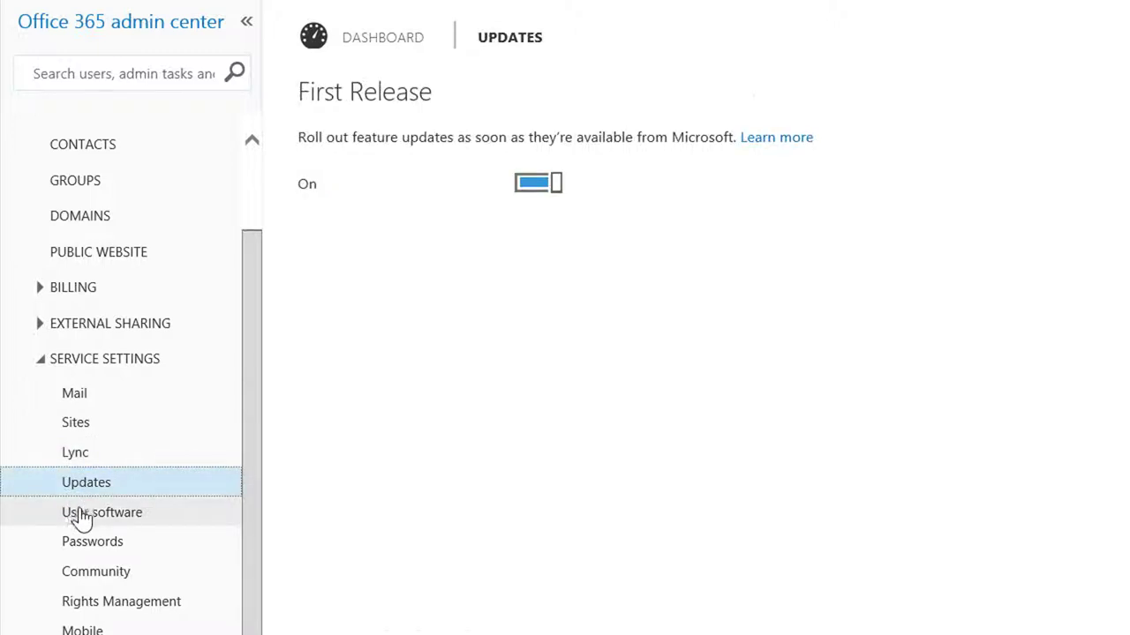
click(81, 519)
click(83, 544)
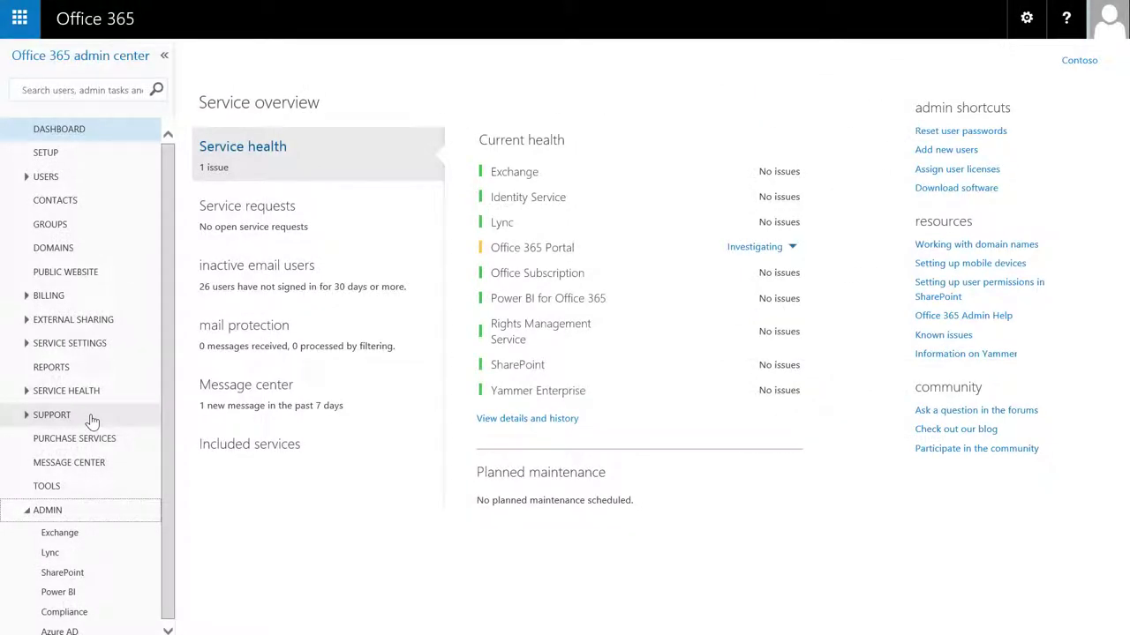
- Open the Support Overview page and scroll through its service request and help options
click(92, 416)
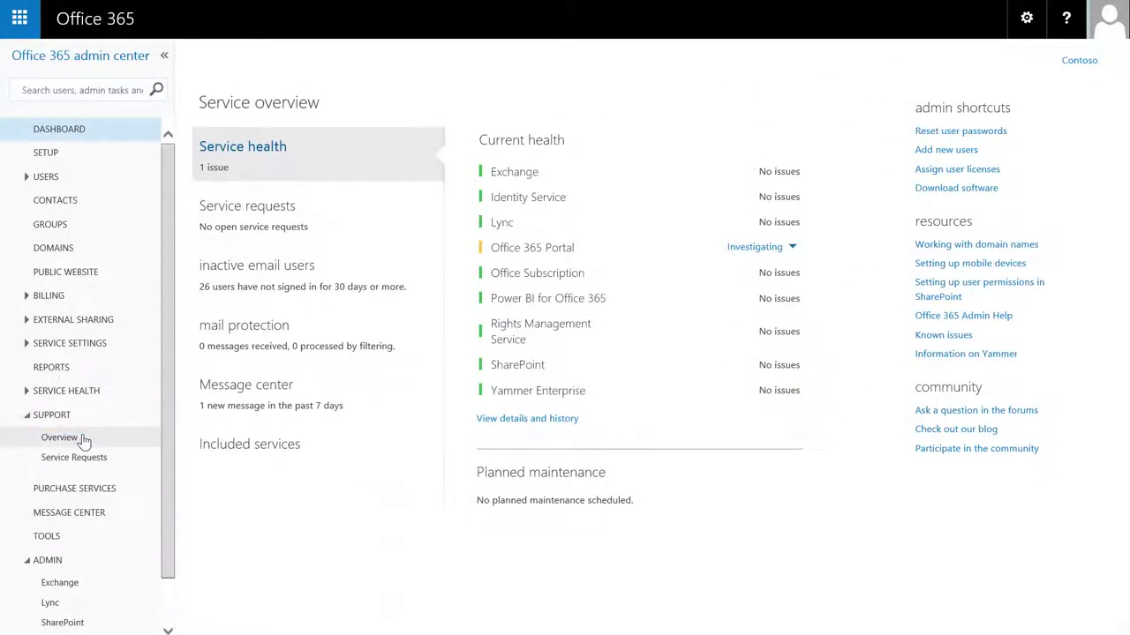
click(82, 438)
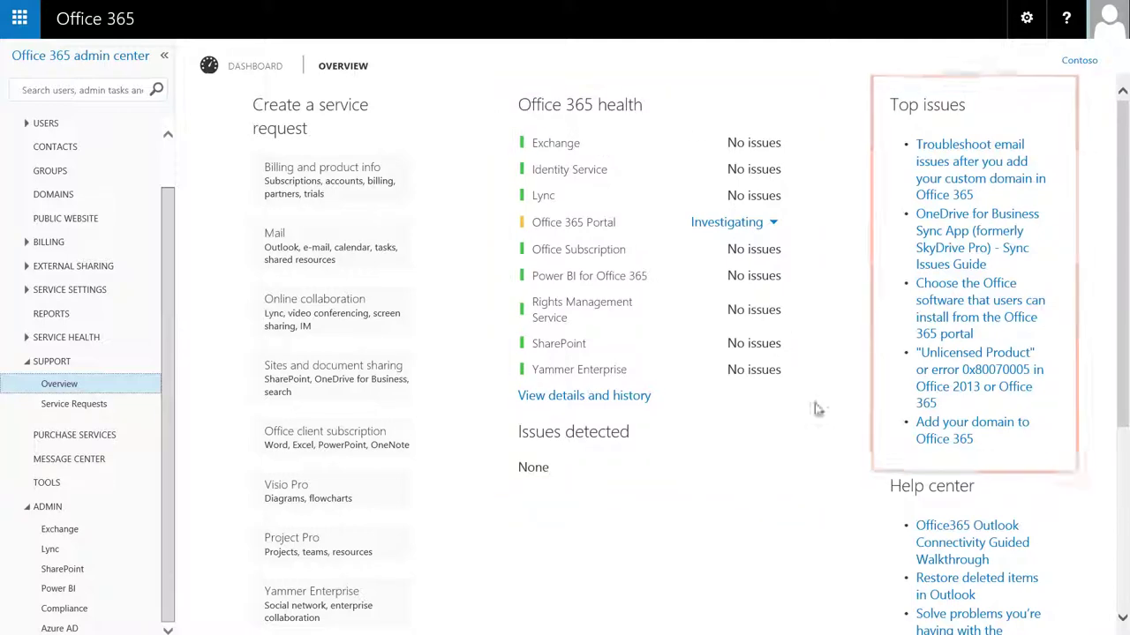
scroll(888, 564, down, 3)
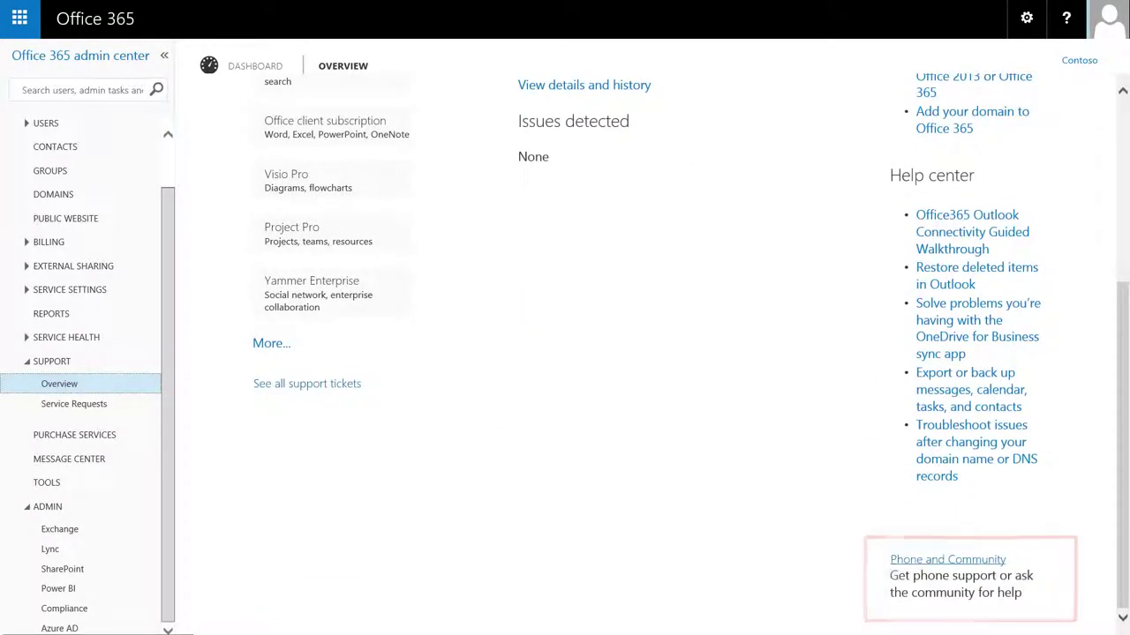